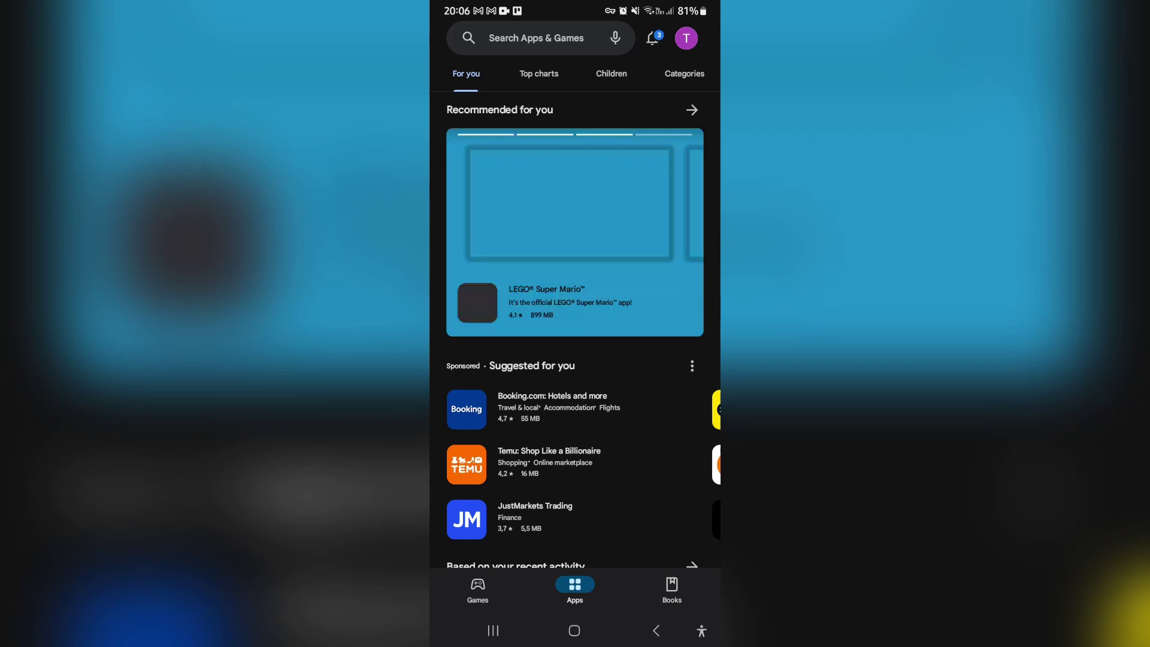
- Rerun the recent 'x' search to list the X app by X Corp
{"action": "left_click", "coordinate": [537, 38]}
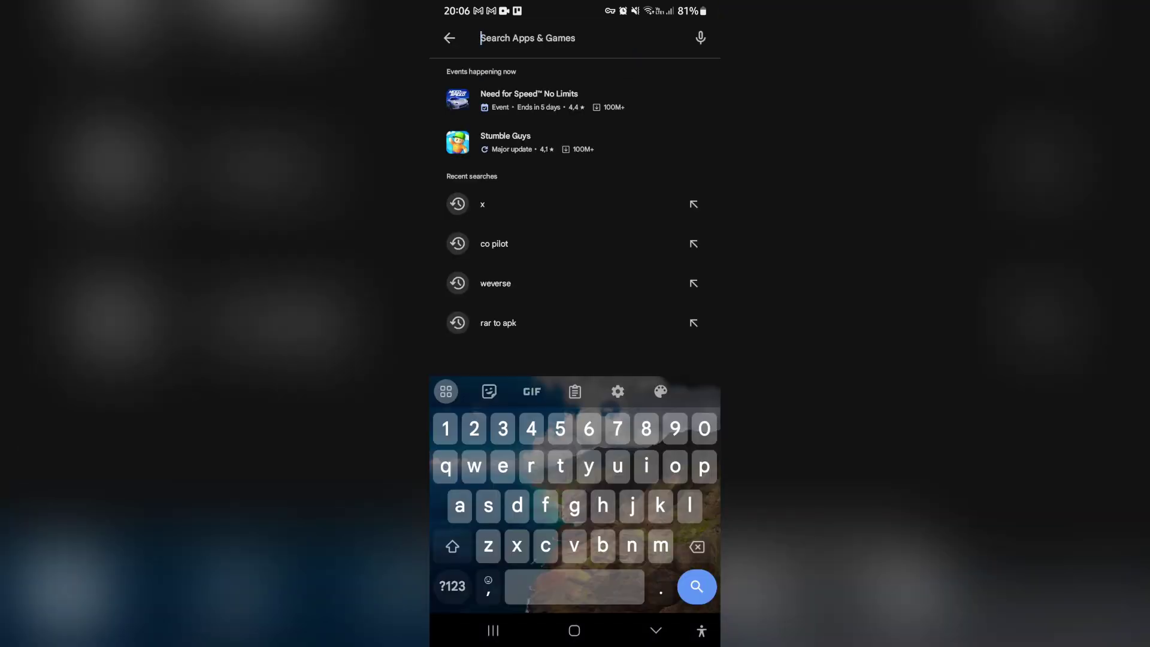
{"action": "left_click", "coordinate": [540, 205]}
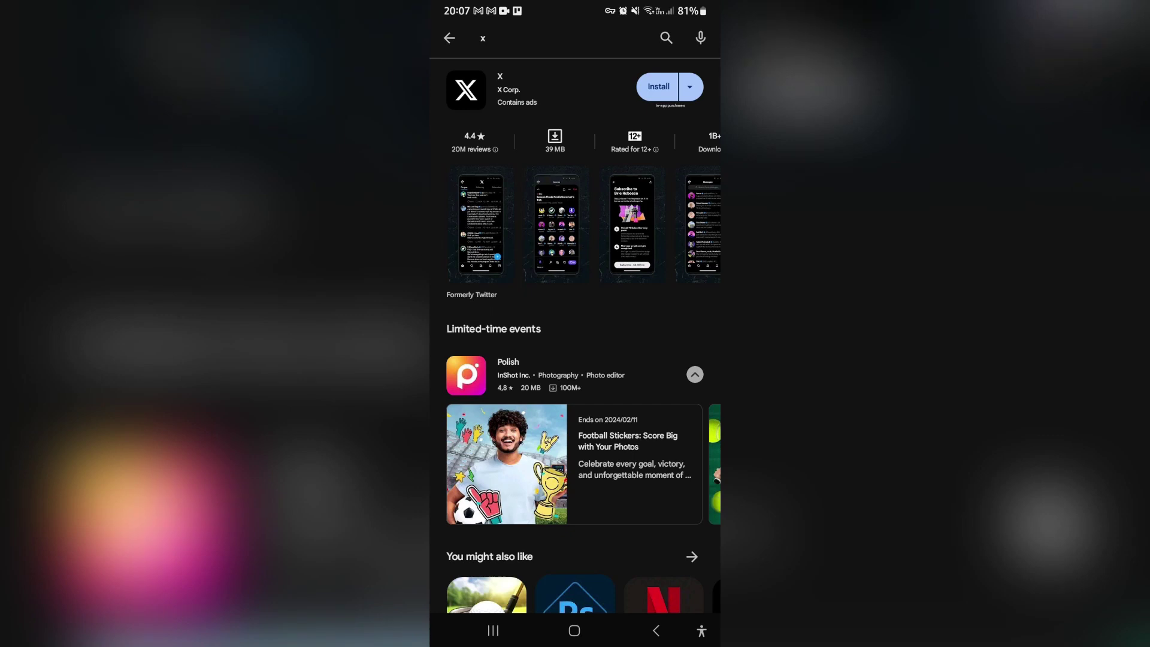
- Install the X (formerly Twitter) app from its search listing
{"action": "left_click", "coordinate": [658, 87]}
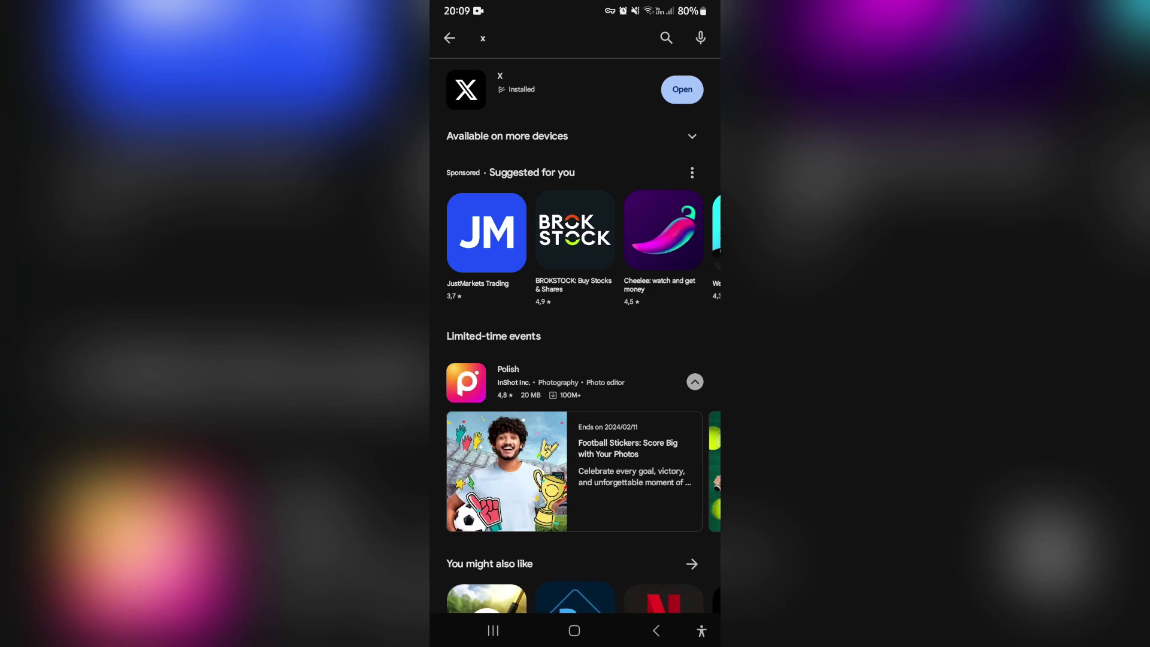
- Launch the installed X app and dismiss the Google account chooser
{"action": "left_click", "coordinate": [682, 89]}
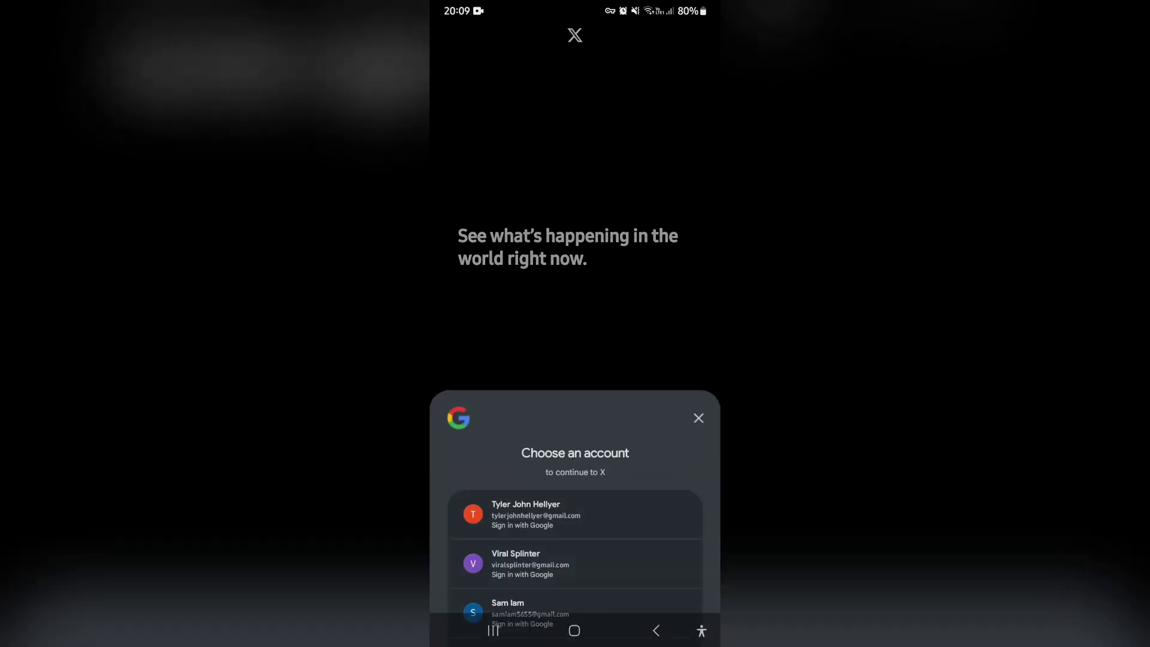
{"action": "key", "text": "Escape"}
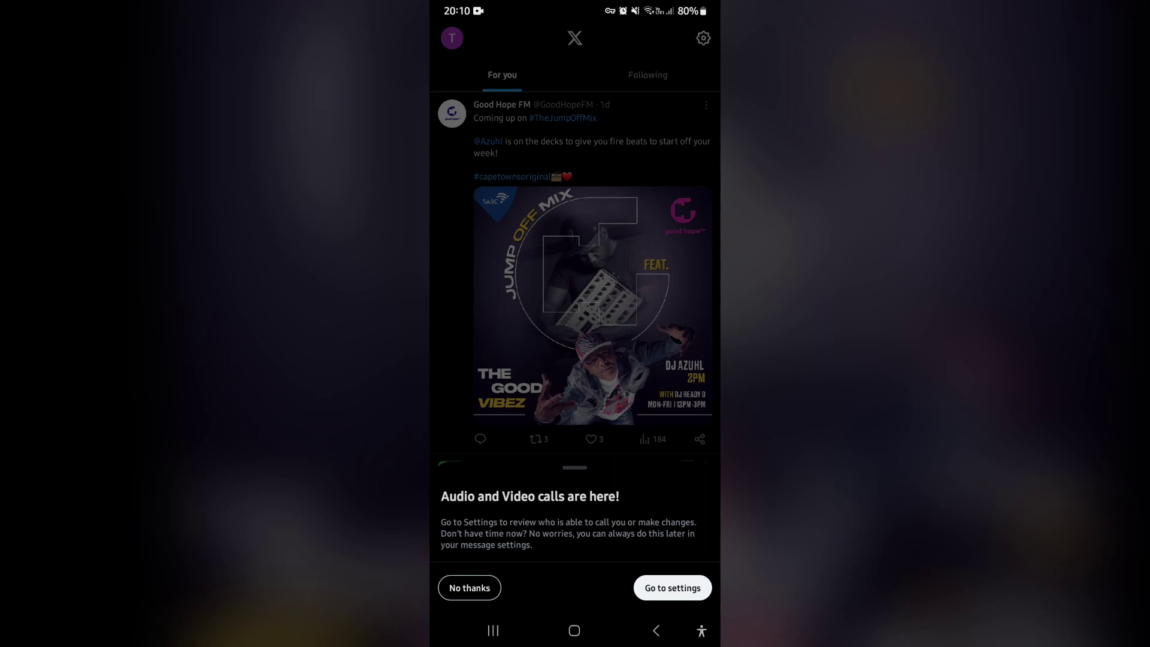
- Decline the Audio and Video calls sheet with 'No thanks'
{"action": "left_click", "coordinate": [469, 589]}
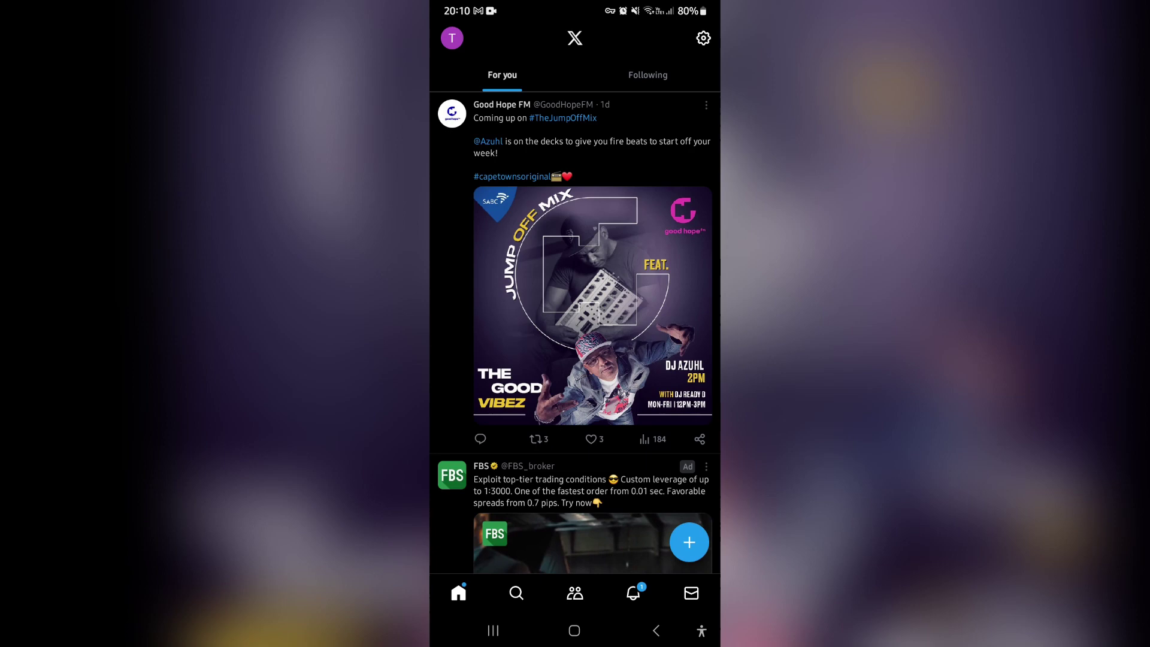
{"action": "scroll", "coordinate": [575, 361], "scroll_direction": "down", "scroll_amount": 5}
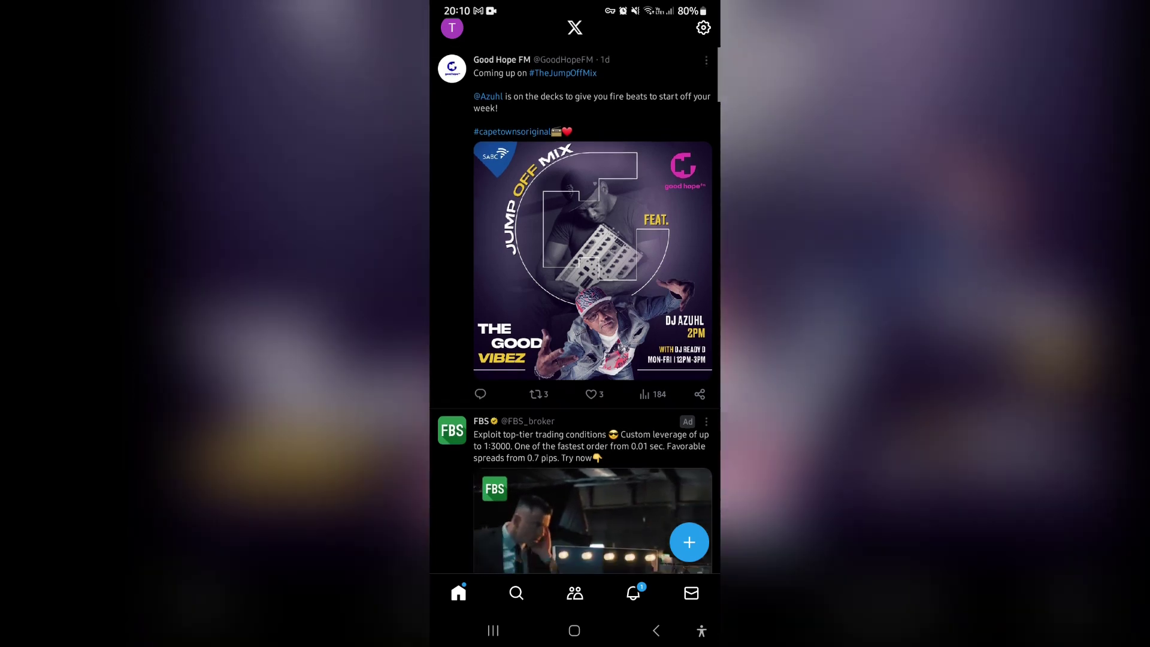
{"action": "scroll", "coordinate": [576, 323], "scroll_direction": "down", "scroll_amount": 5}
{"action": "scroll", "coordinate": [576, 324], "scroll_direction": "down", "scroll_amount": 10}
{"action": "scroll", "coordinate": [576, 324], "scroll_direction": "down", "scroll_amount": 5}
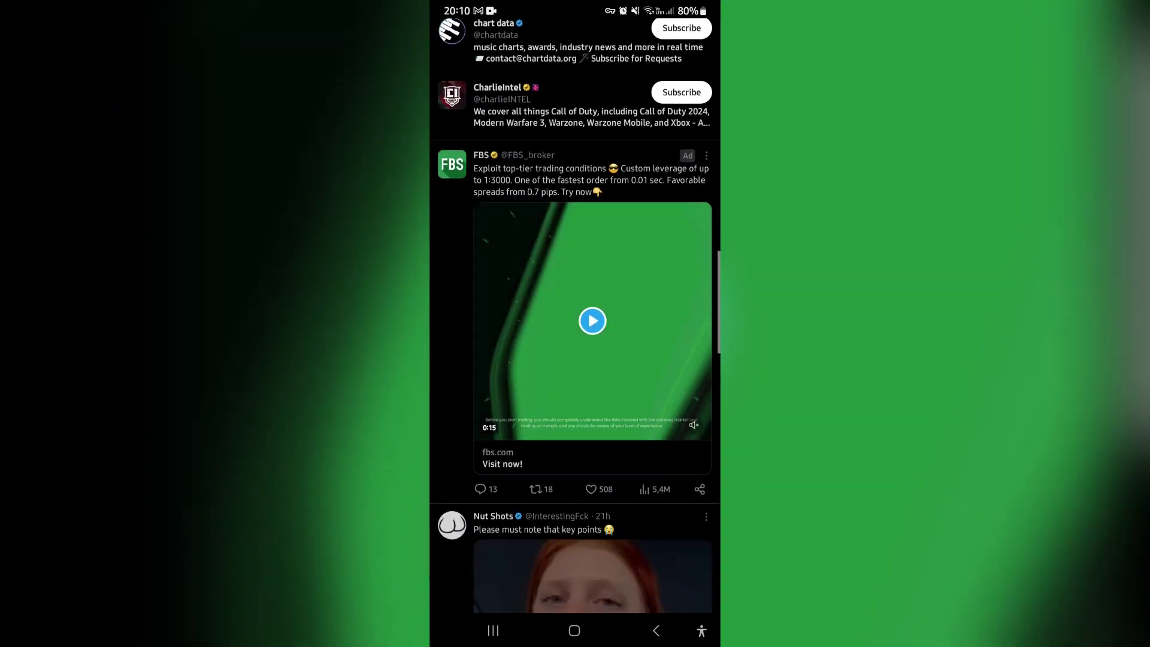
{"action": "scroll", "coordinate": [576, 323], "scroll_direction": "down", "scroll_amount": 1}
{"action": "scroll", "coordinate": [576, 324], "scroll_direction": "up", "scroll_amount": 1}
{"action": "scroll", "coordinate": [575, 324], "scroll_direction": "up", "scroll_amount": 5}
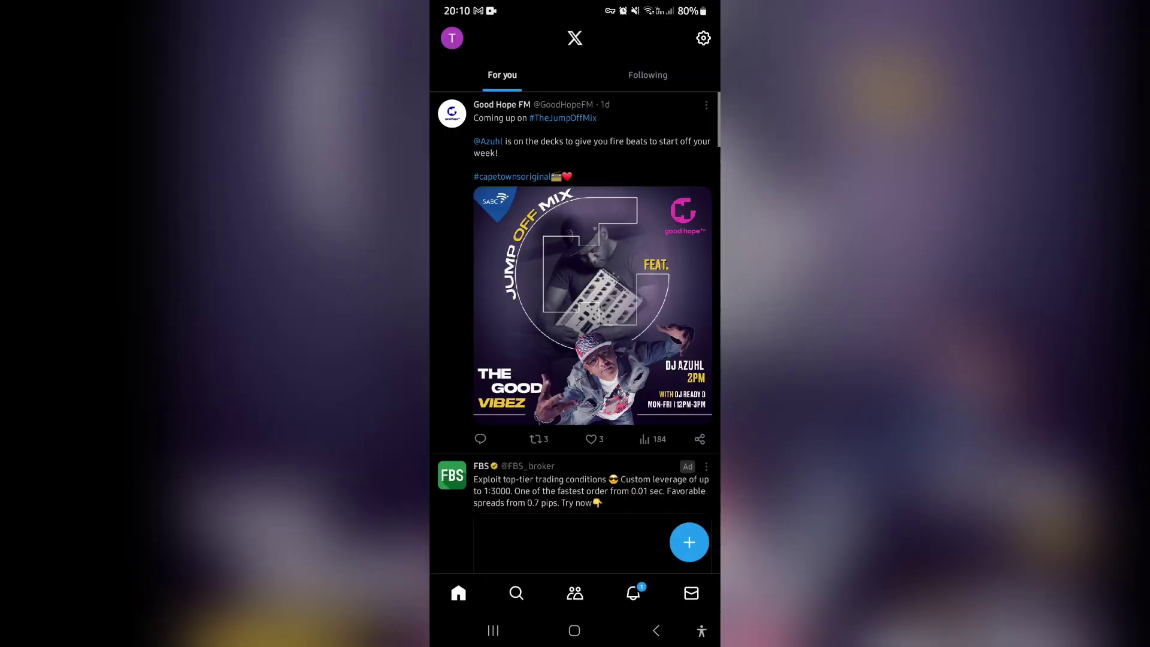